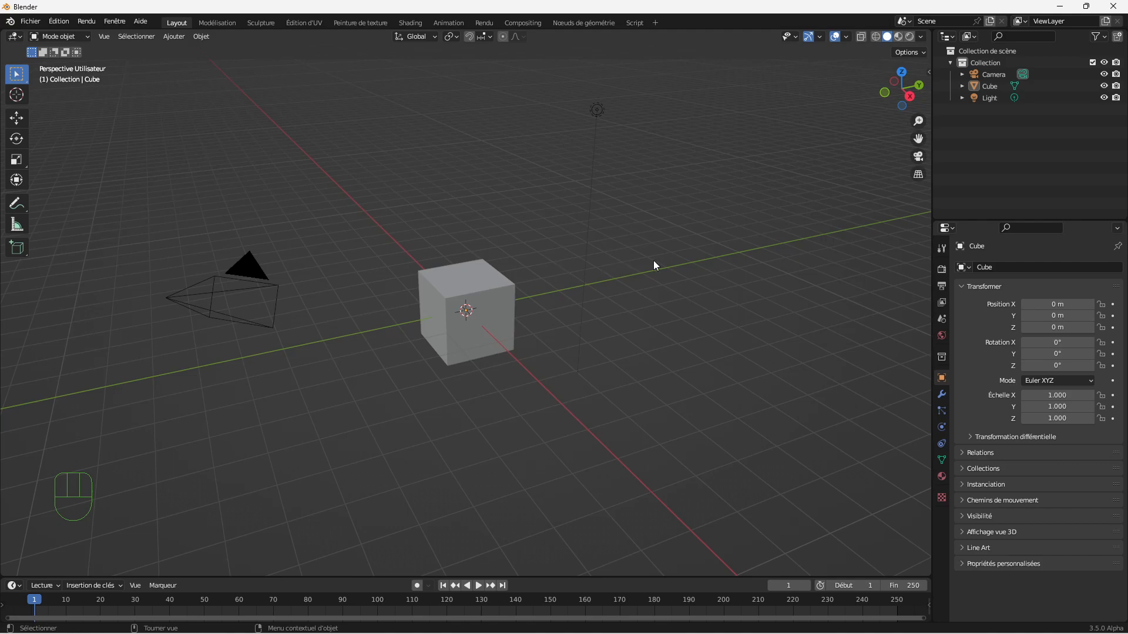
Add an object Line Art grease pencil (Line Art de l'objet) for the selected cube
click(494, 288)
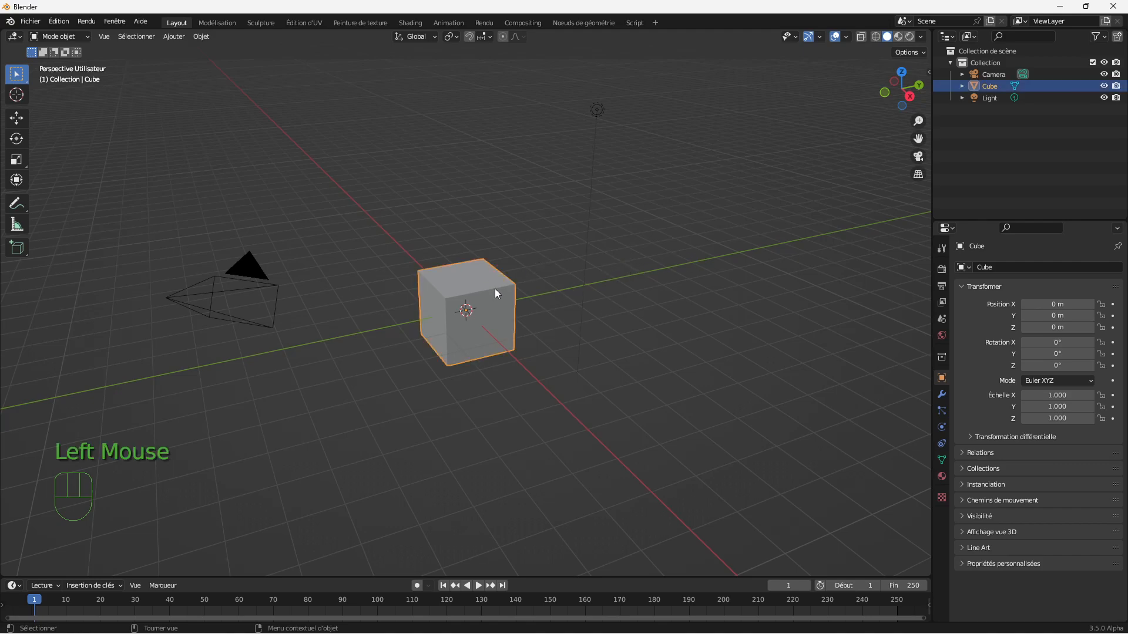
key(KP_Decimal)
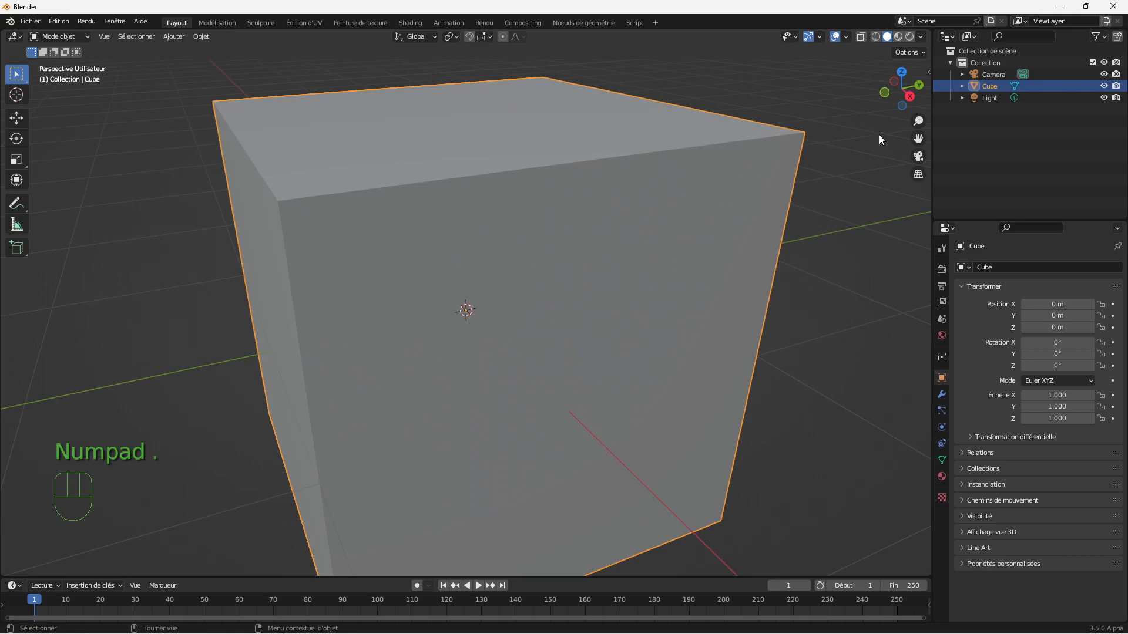
drag(917, 122, 917, 121)
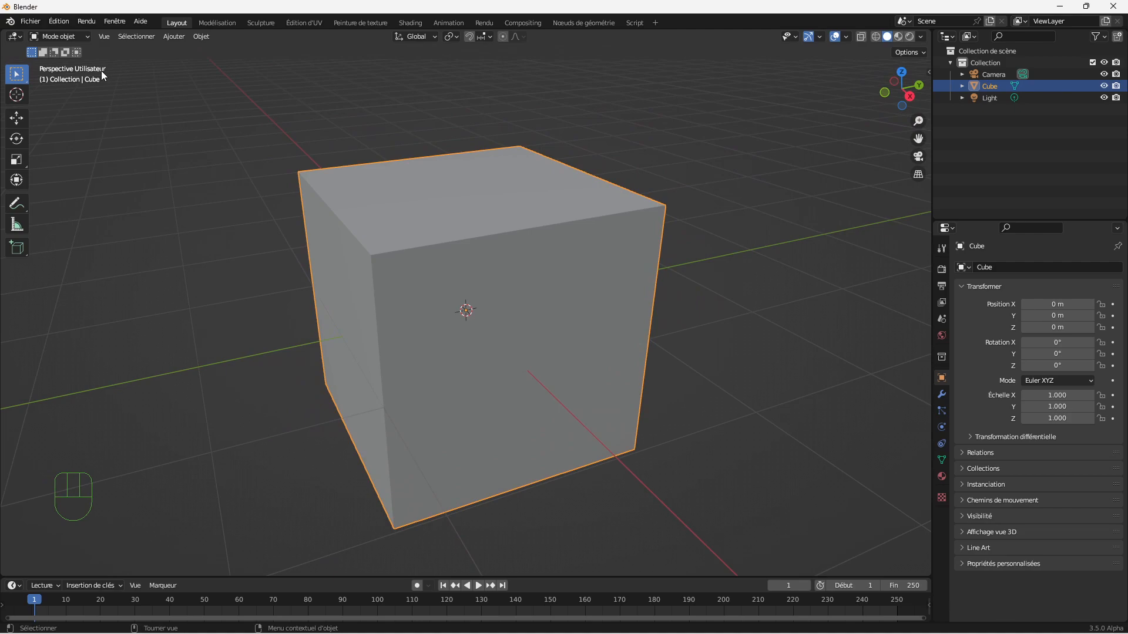
click(174, 37)
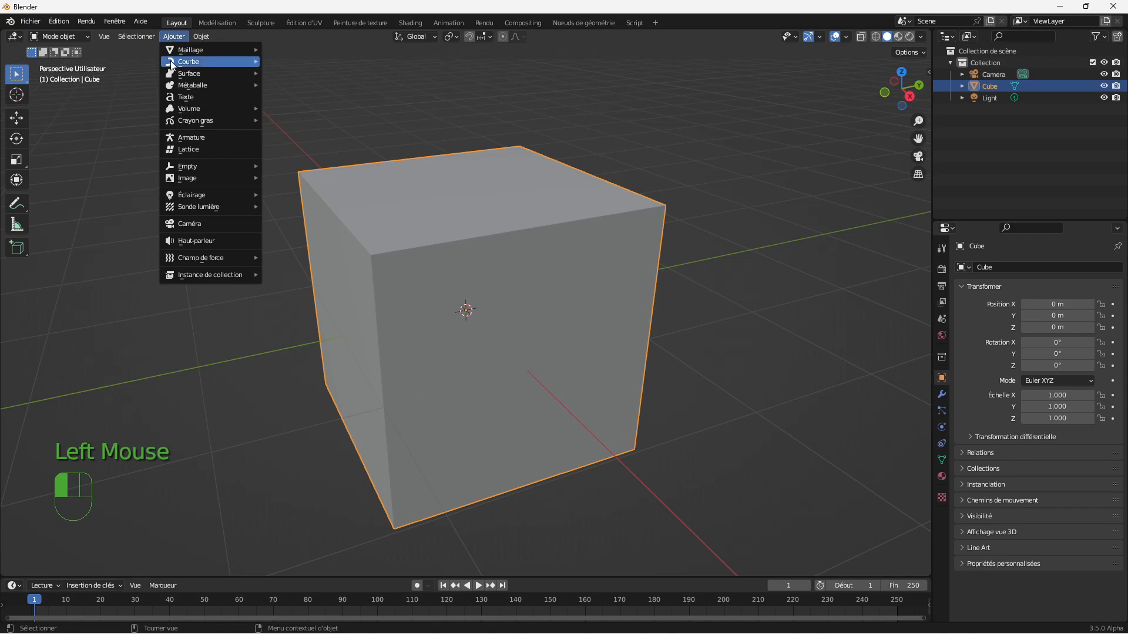
mouse_move(177, 112)
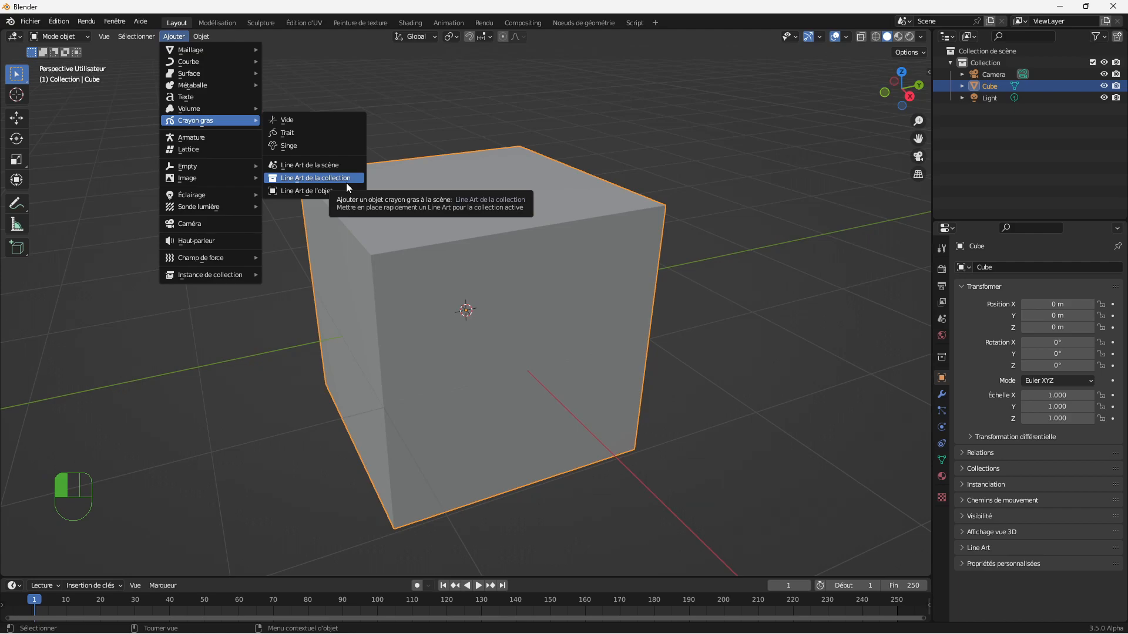
click(307, 194)
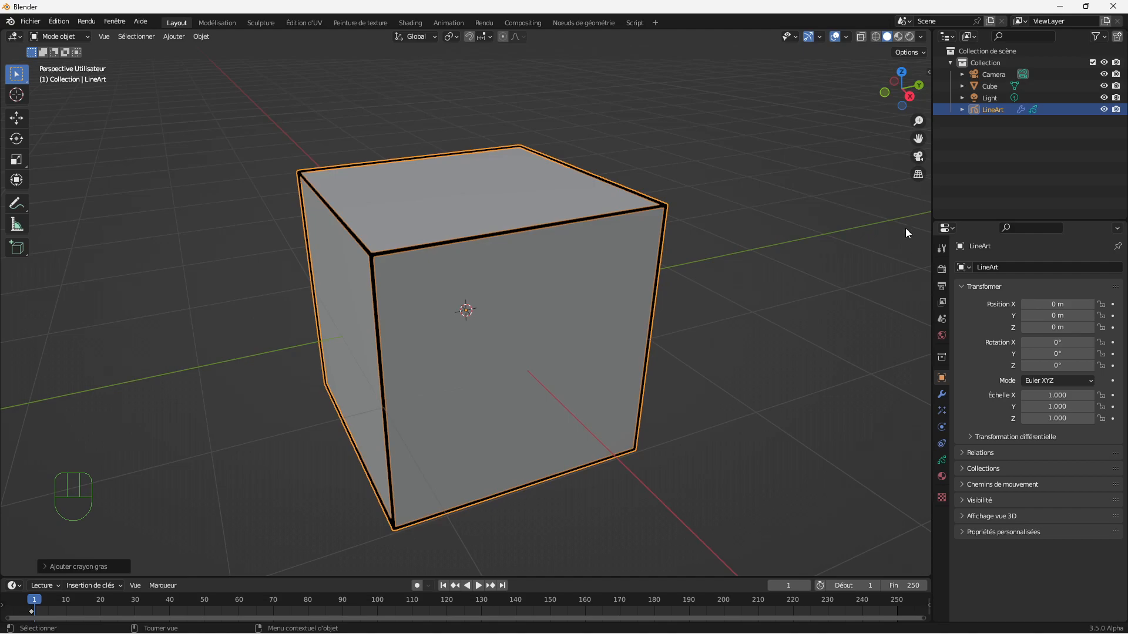
Hide the viewport overlays and view the cube's line art from several angles
click(833, 38)
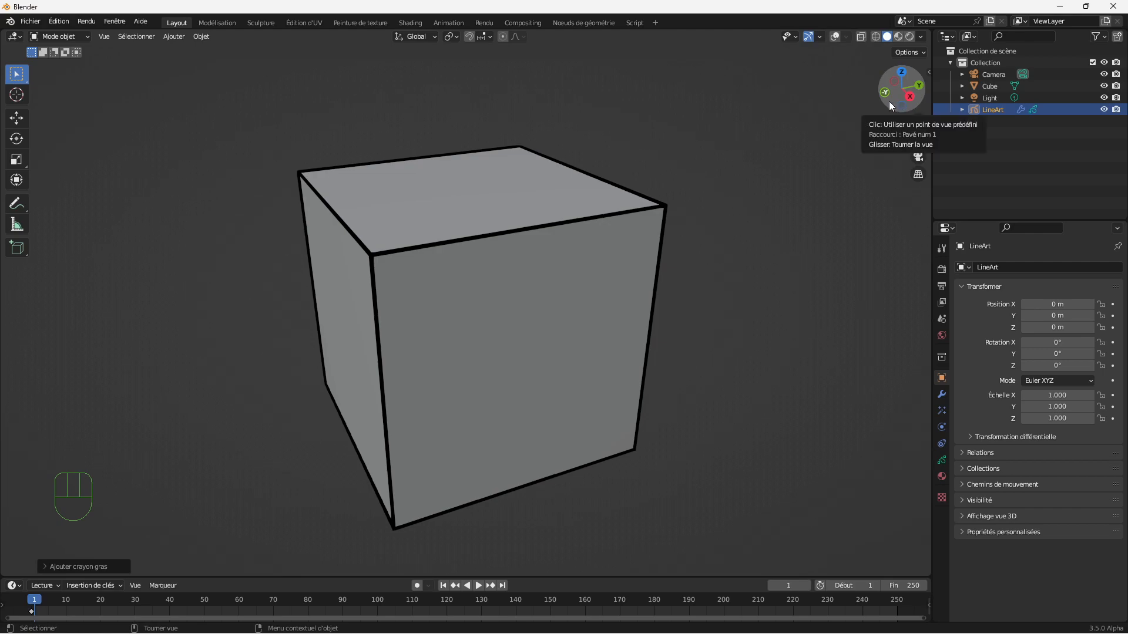
mouse_move(889, 101)
mouse_down()
mouse_move(940, 100)
mouse_move(891, 101)
mouse_up()
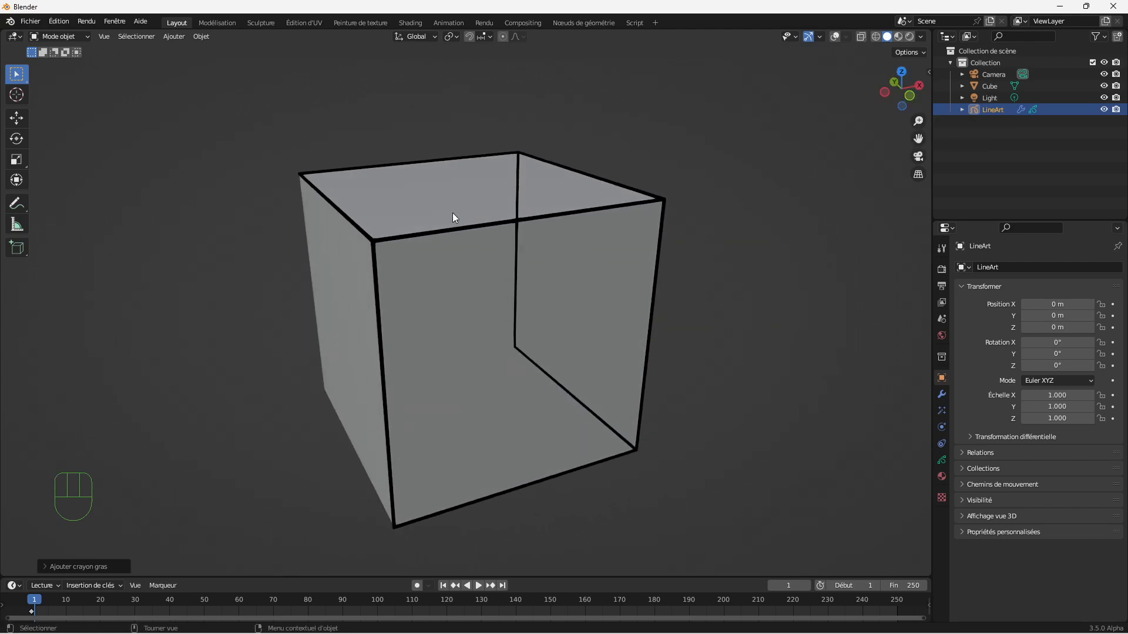
mouse_move(891, 104)
mouse_down()
mouse_move(811, 106)
mouse_move(853, 155)
mouse_move(909, 147)
mouse_move(893, 101)
mouse_up()
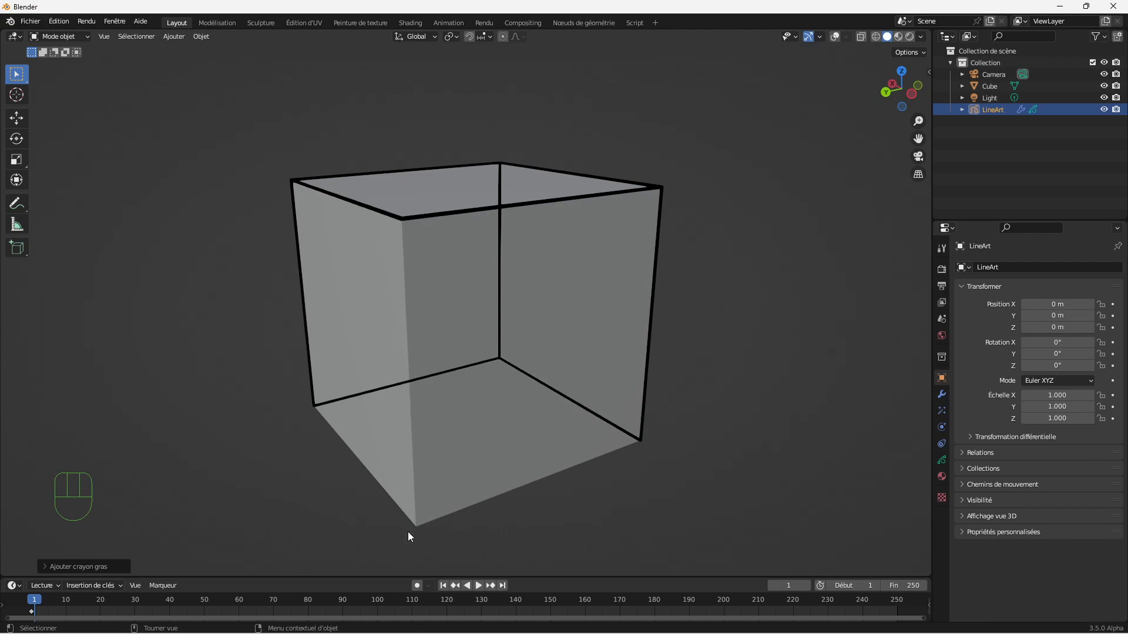
drag(915, 104, 914, 107)
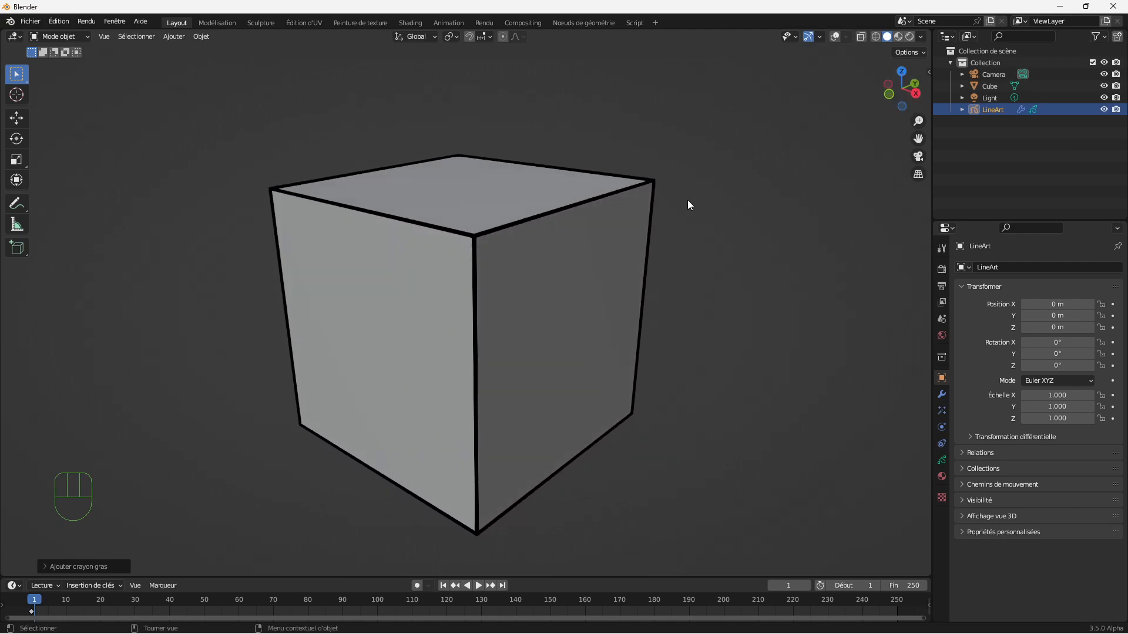
mouse_move(911, 104)
mouse_down()
mouse_move(908, 129)
mouse_move(897, 112)
mouse_up()
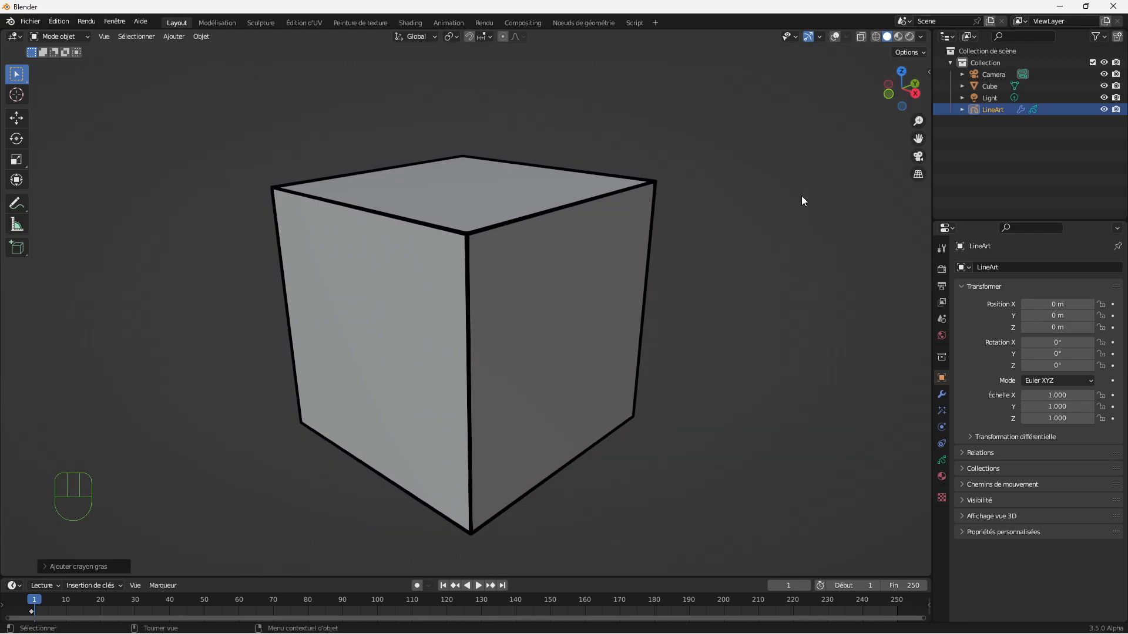
Align the active camera to the current view of the cube and enlarge the camera frame in the viewport
click(918, 121)
key(alt)
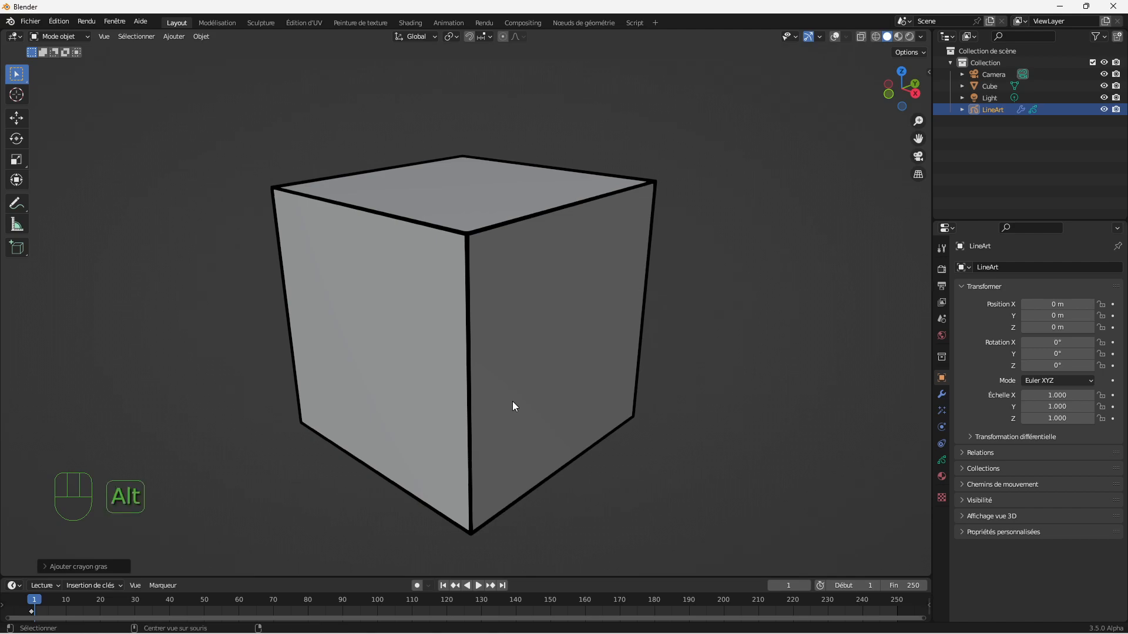
key(ctrl)
key(ctrl+alt+KP_0)
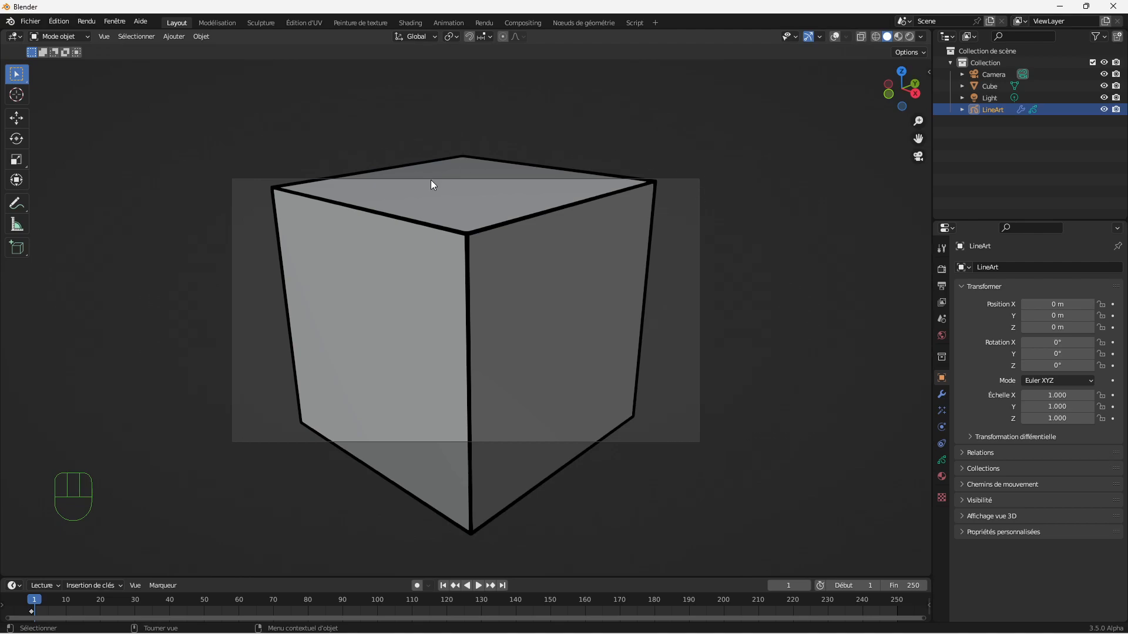
drag(918, 121, 918, 83)
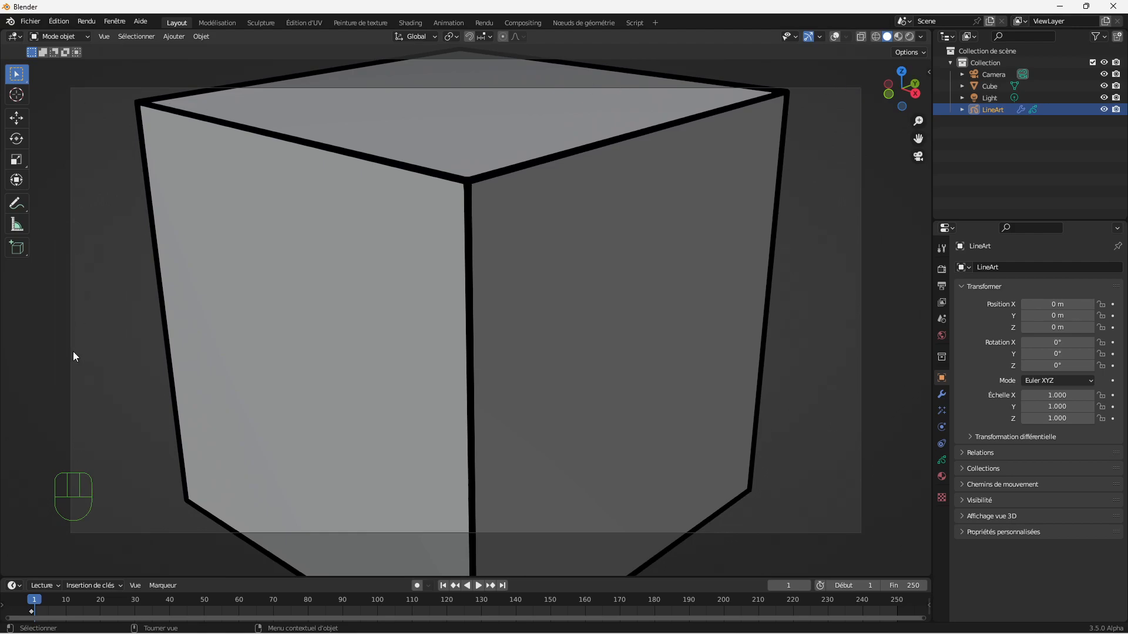
drag(918, 140, 904, 153)
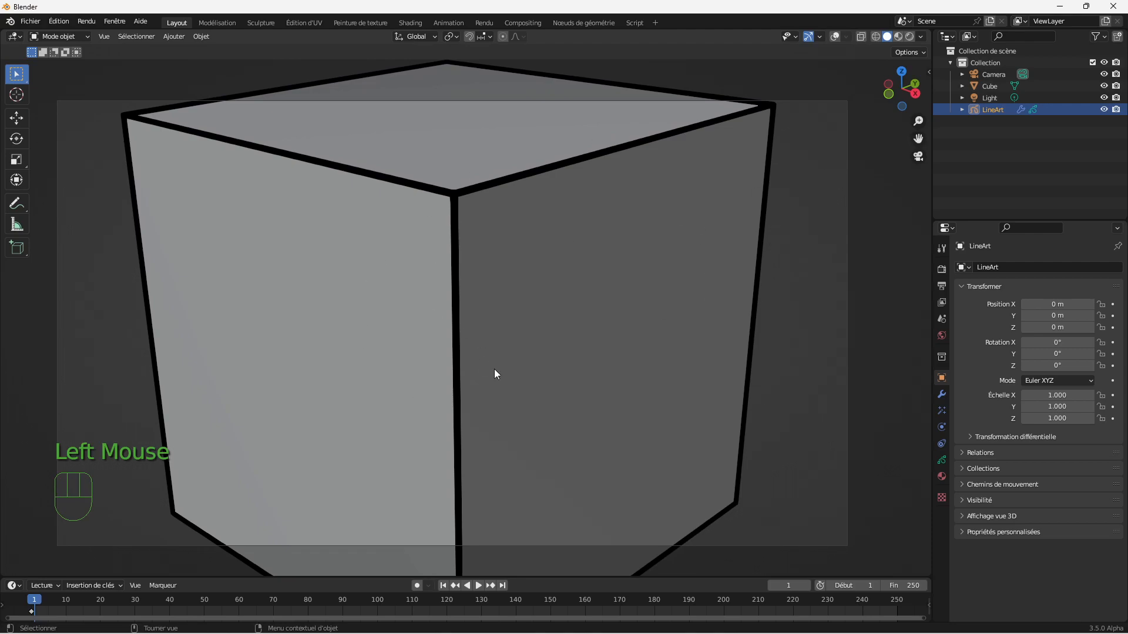
Lock the camera to the view and reframe it so the whole cube fits inside the camera frame at an angle
click(929, 71)
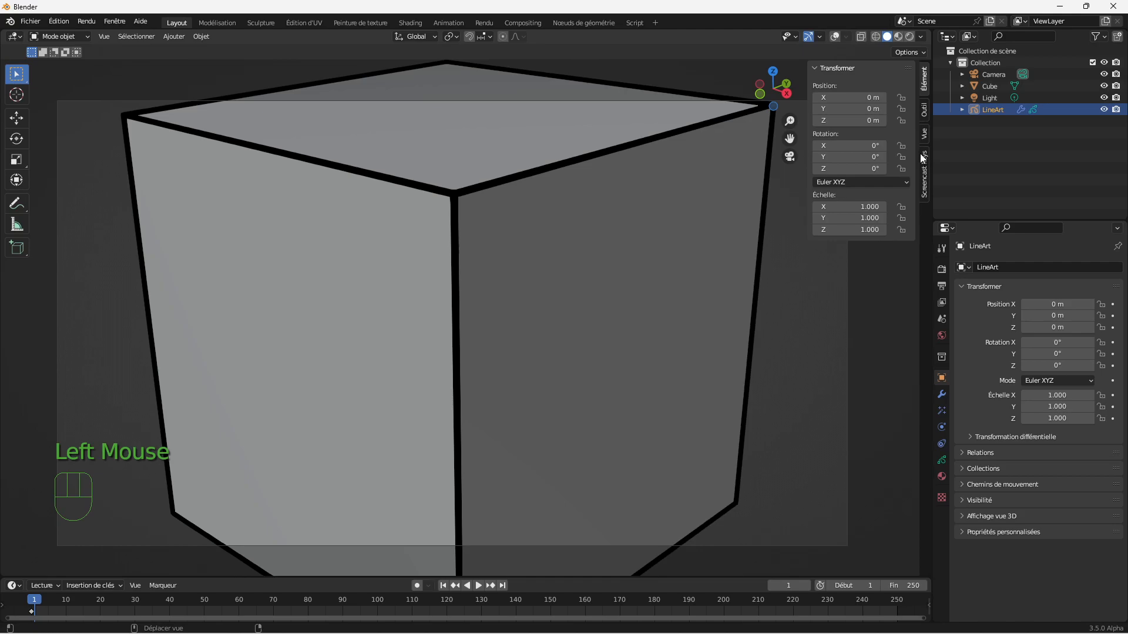
click(925, 135)
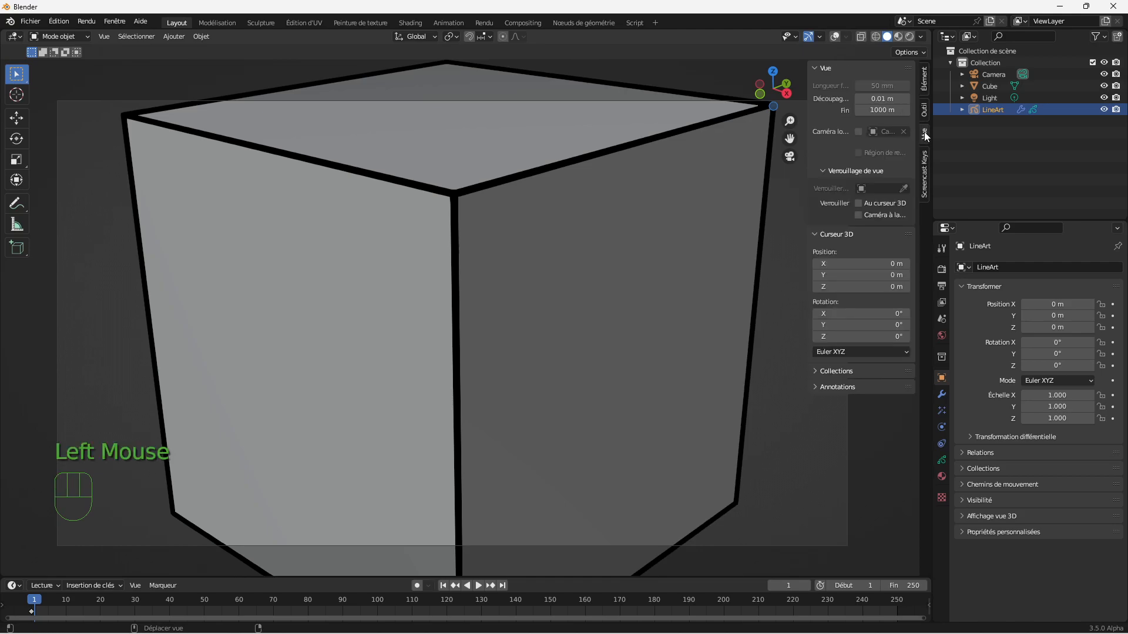
click(859, 215)
drag(806, 214, 987, 215)
mouse_move(918, 120)
mouse_down()
mouse_move(909, 137)
mouse_move(910, 121)
mouse_up()
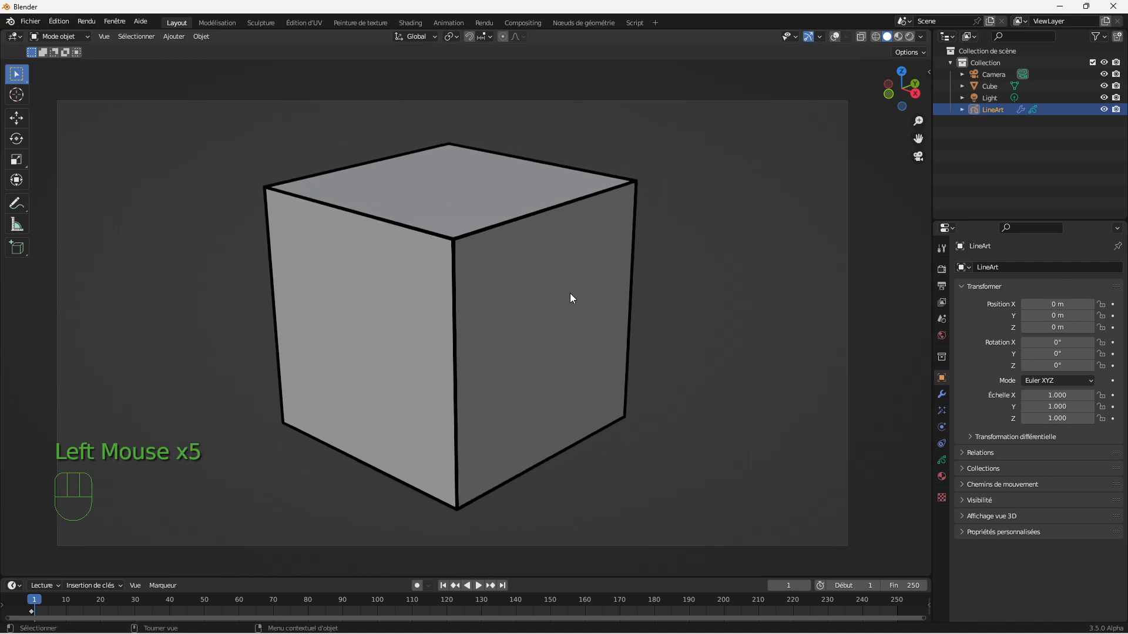
drag(914, 106, 1126, 117)
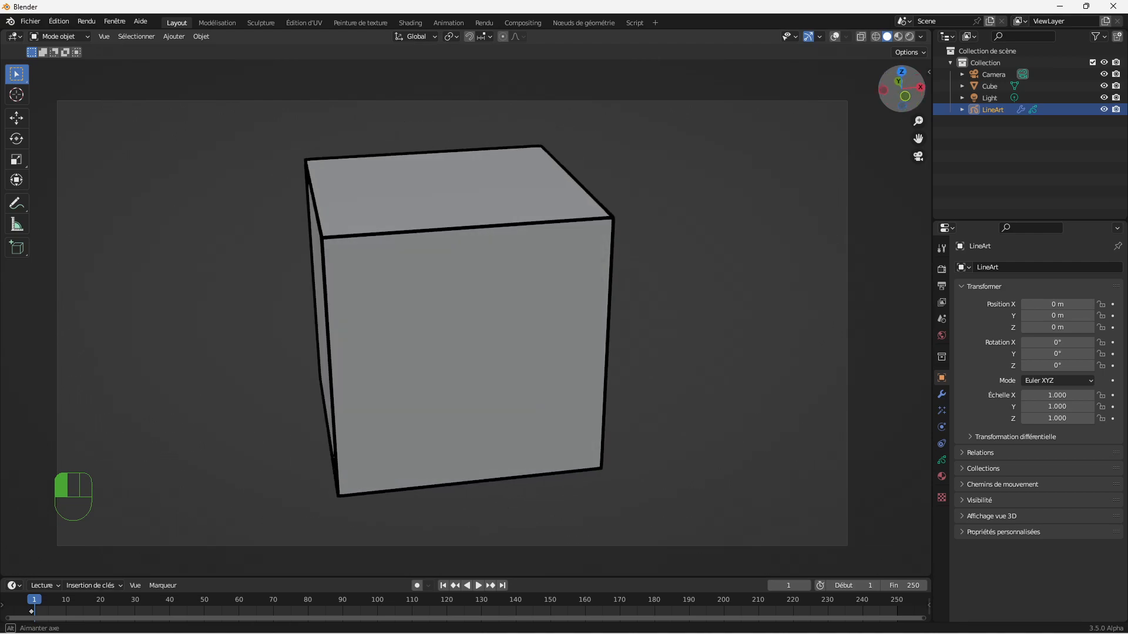
mouse_move(902, 89)
mouse_down()
mouse_move(1093, 100)
mouse_move(914, 62)
mouse_move(1060, 90)
mouse_move(1122, 71)
mouse_move(953, 63)
mouse_move(958, 17)
mouse_move(938, 75)
mouse_move(957, 91)
mouse_move(914, 105)
mouse_up()
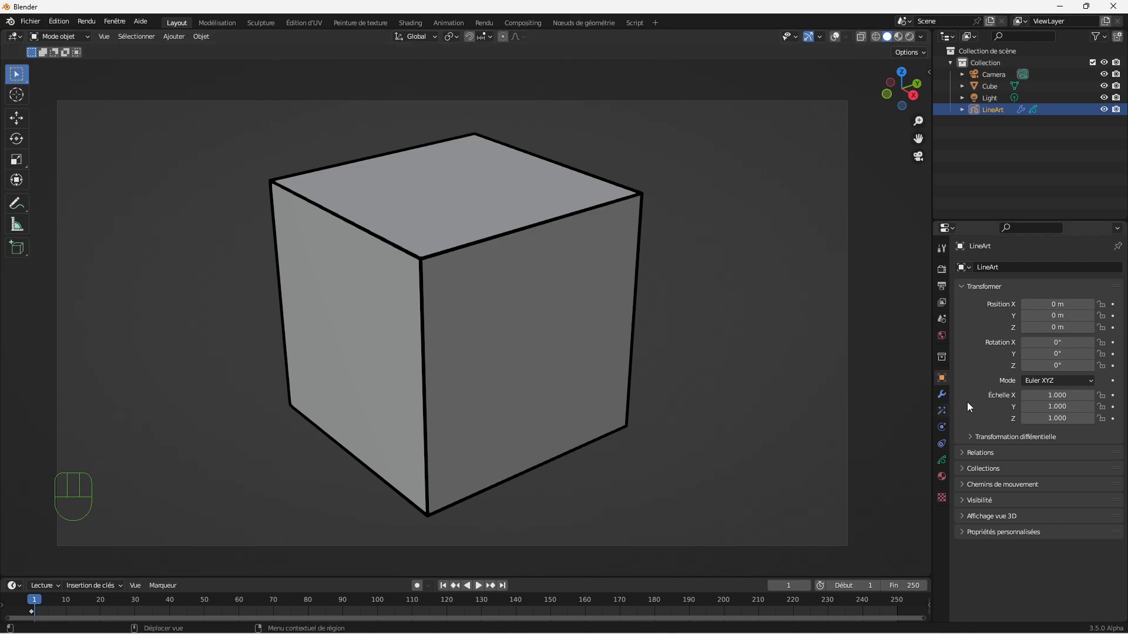
Set the stroke thickness scale (Échelle d'épaisseur) of the LineArt object to 1.48
click(986, 87)
click(993, 109)
click(940, 464)
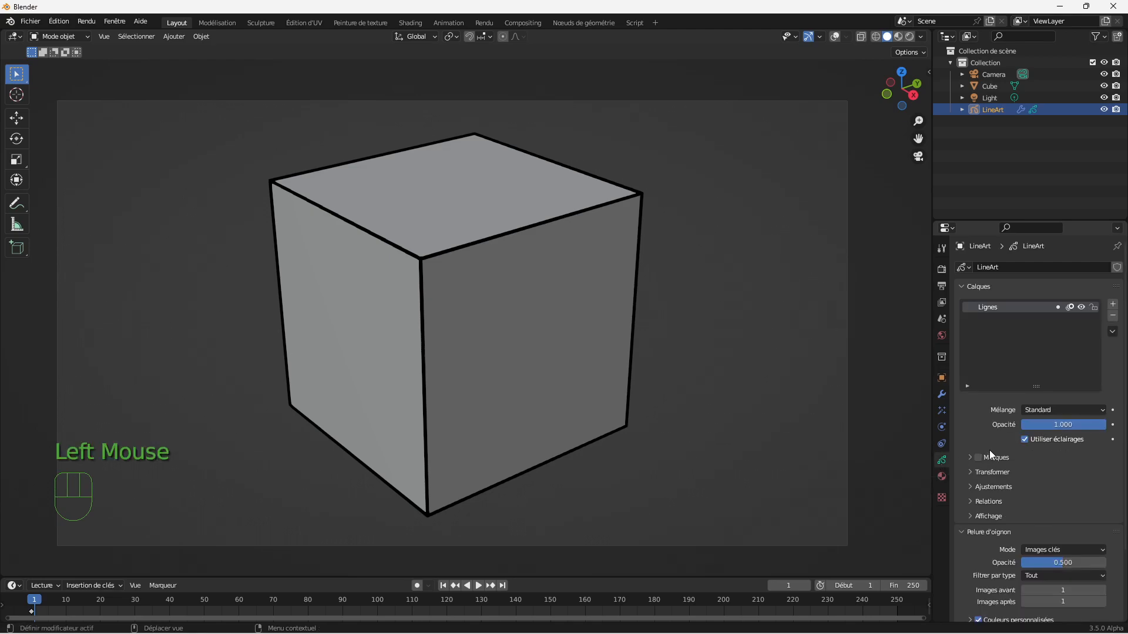
drag(1123, 326, 1122, 423)
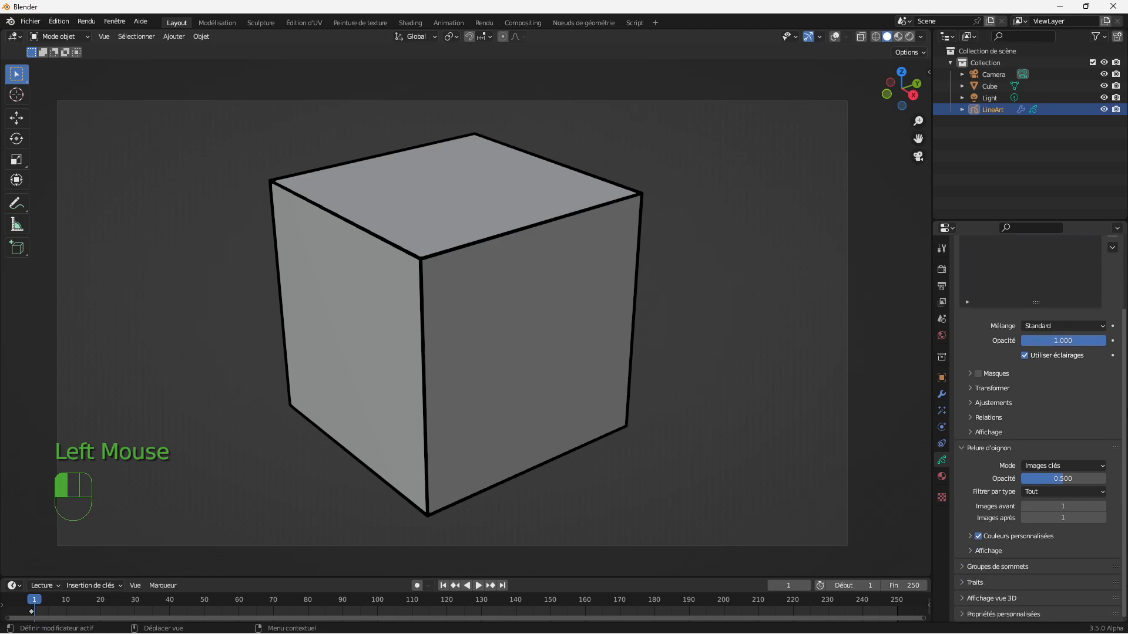
click(960, 585)
drag(1123, 480, 1122, 524)
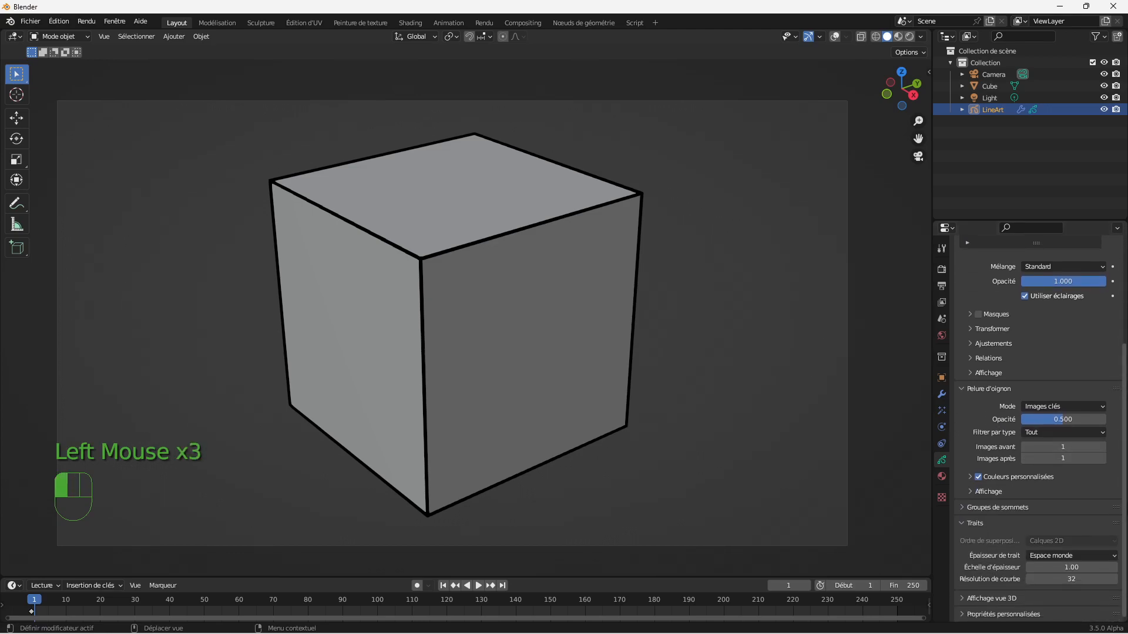
mouse_move(1066, 567)
mouse_down()
mouse_move(1119, 567)
mouse_move(1067, 568)
mouse_up()
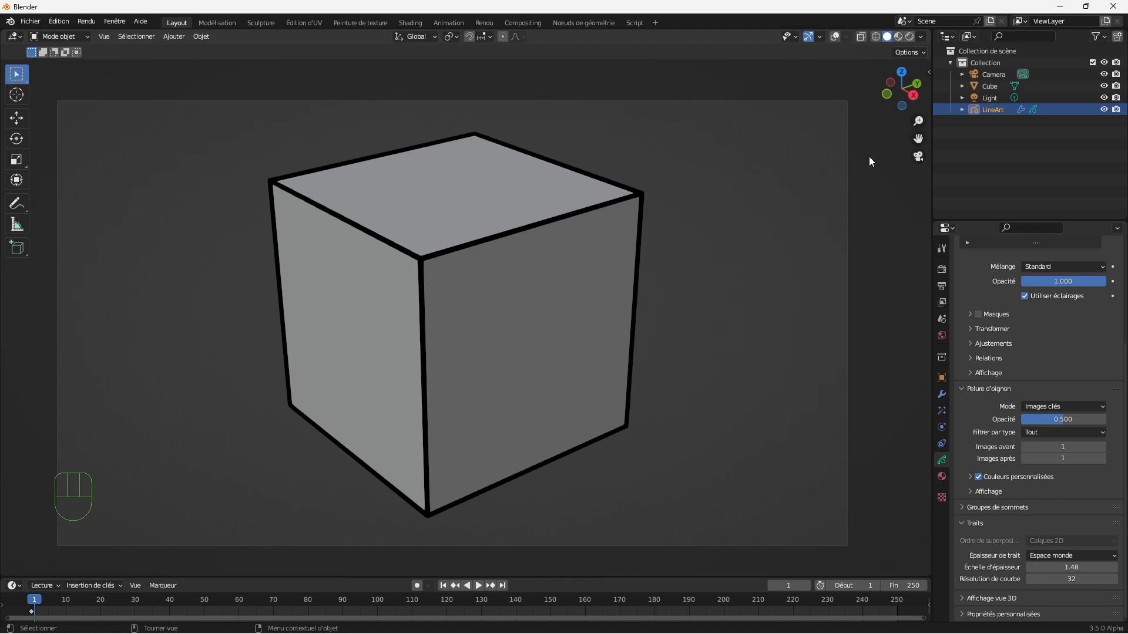
Set the stroke base colour of LineArt's Noir material to a very dark green with hue 0.335, saturation 0.633 and value 0.013
click(993, 110)
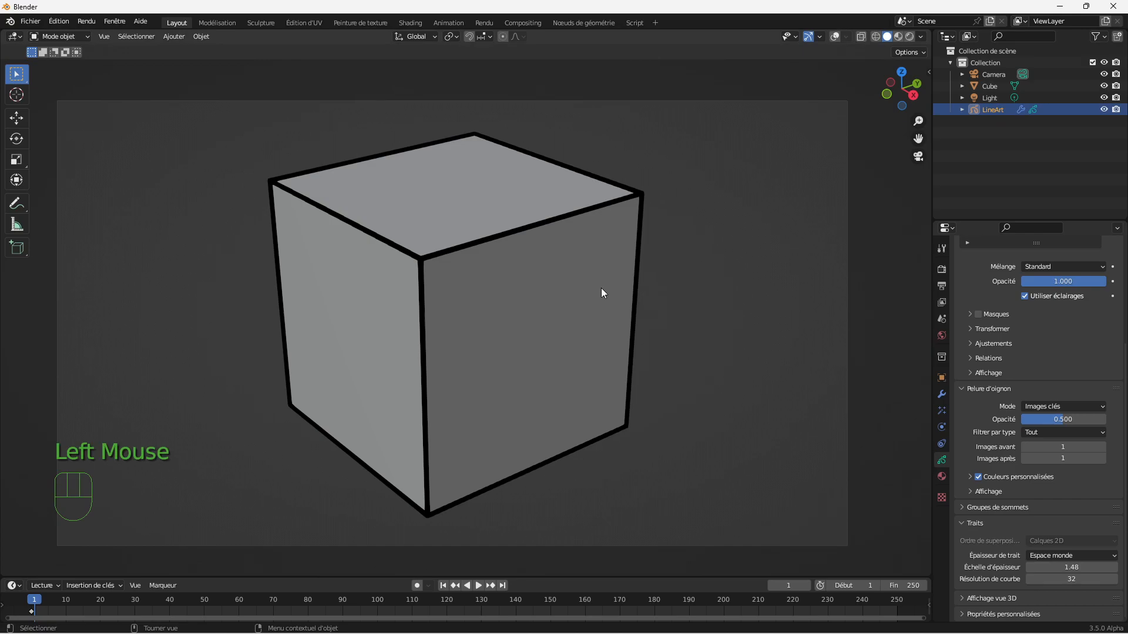
click(602, 289)
click(1000, 112)
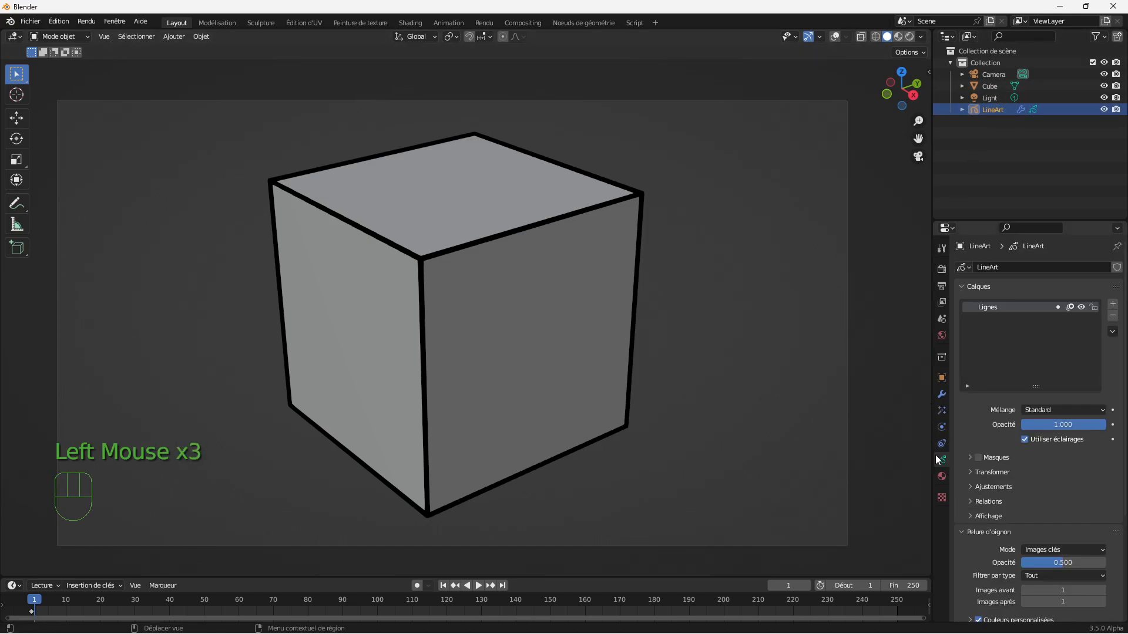
click(941, 476)
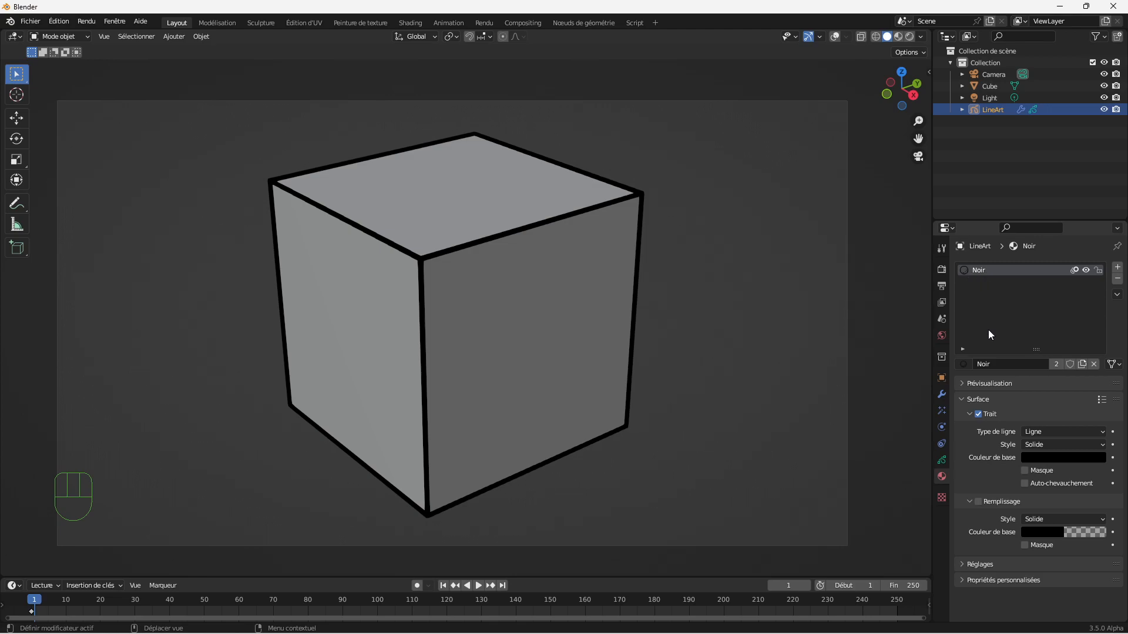
click(1060, 457)
click(1095, 358)
mouse_move(1096, 359)
mouse_down()
mouse_move(1096, 333)
mouse_move(1061, 357)
mouse_move(1076, 316)
mouse_move(1022, 318)
mouse_move(1037, 306)
mouse_move(1027, 320)
mouse_up()
drag(1099, 339, 1097, 365)
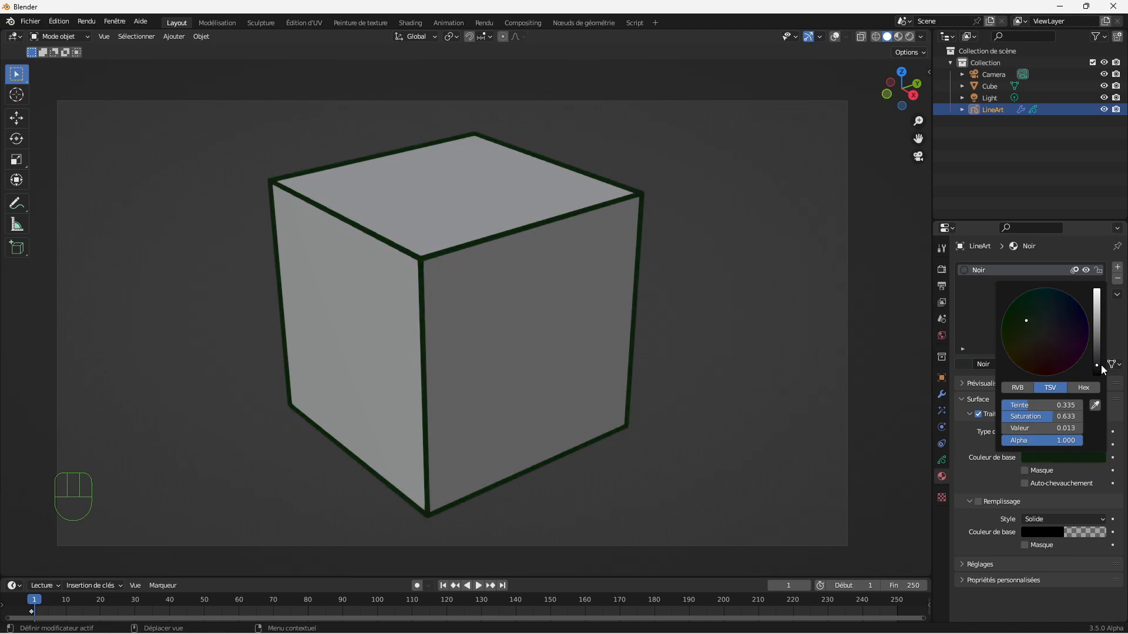
Toggle the Noir material's stroke (Trait) off and back on, and enable its fill (Remplissage)
click(980, 414)
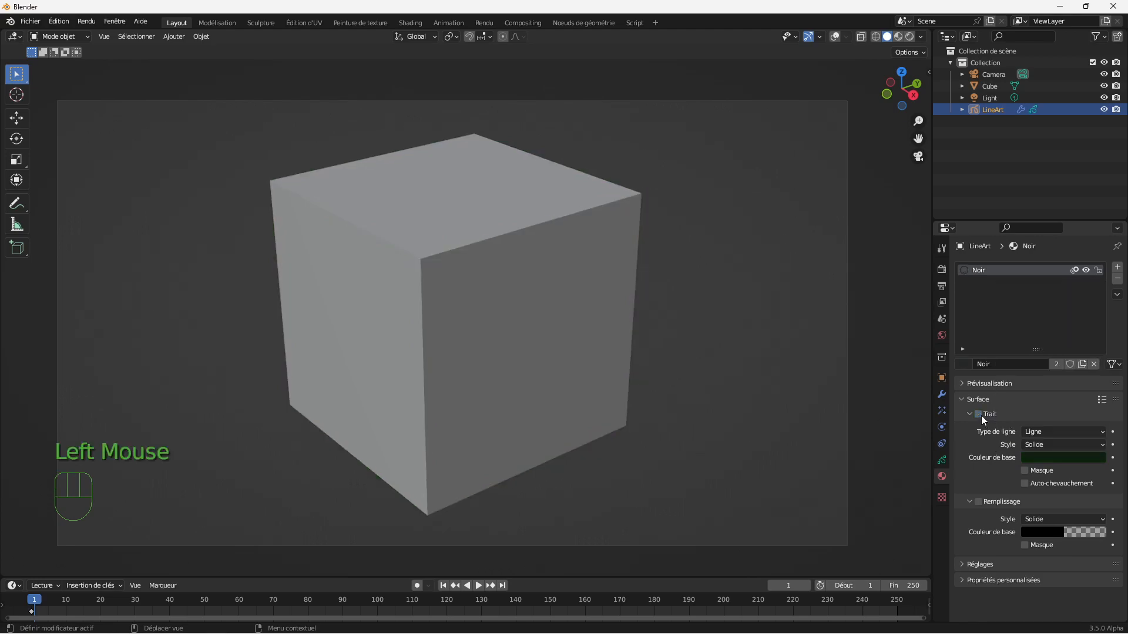
click(979, 415)
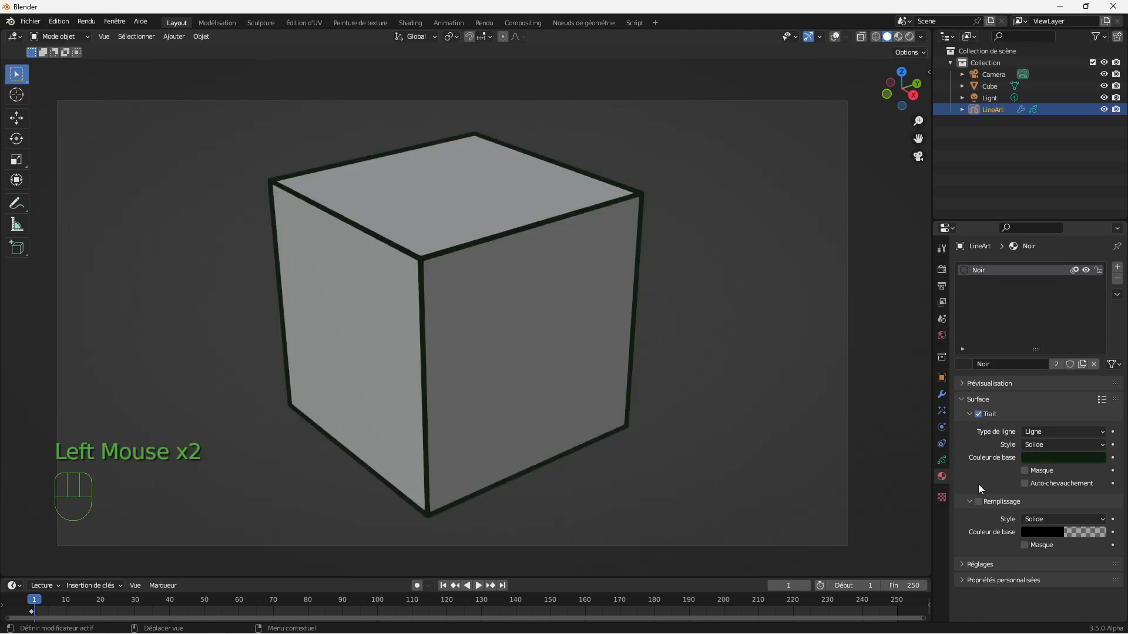
click(978, 502)
click(977, 503)
click(977, 502)
click(981, 502)
click(981, 502)
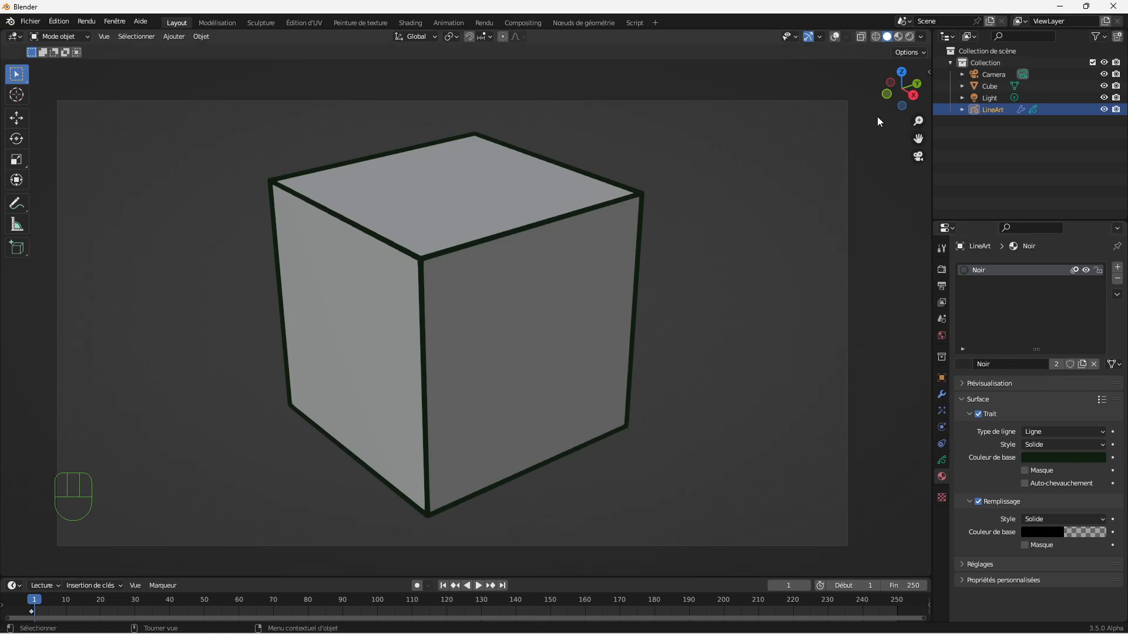
Brighten the Noir material's stroke colour to saturation 0.710 and value 0.044, and view the cube from another angle
click(1047, 458)
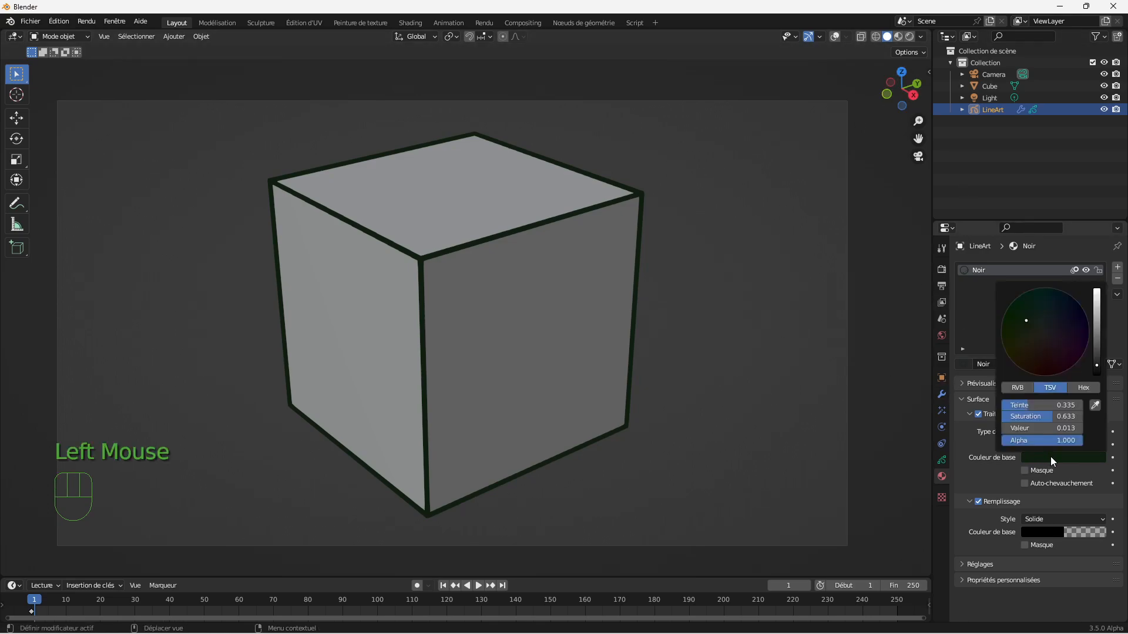
drag(1096, 330, 1096, 356)
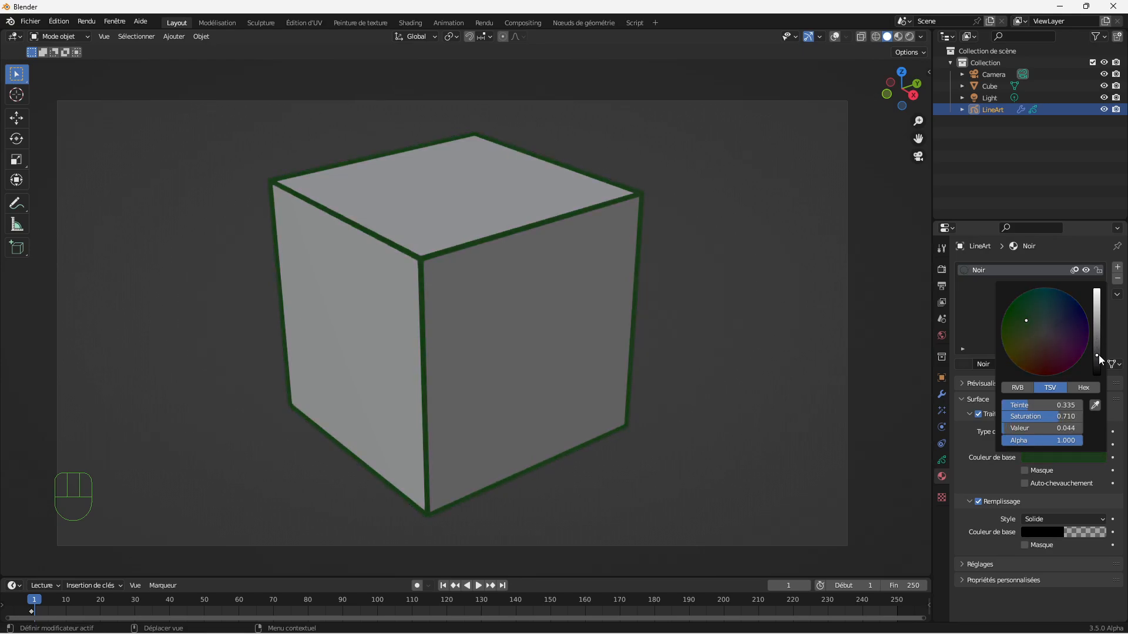
click(703, 211)
drag(902, 88, 811, 99)
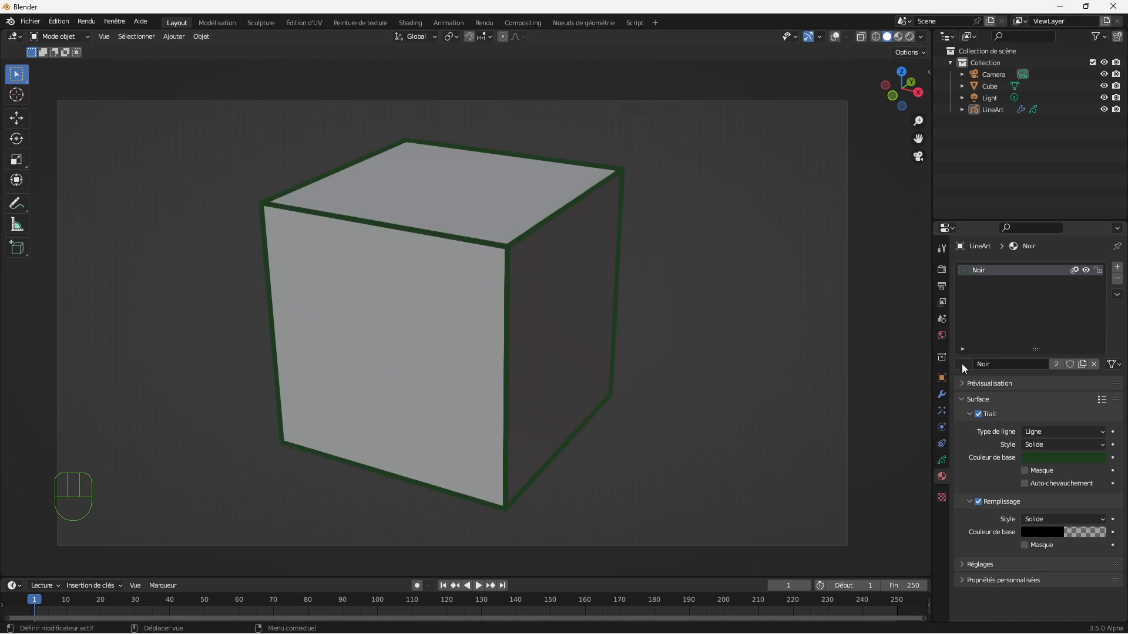
click(1041, 431)
click(1048, 431)
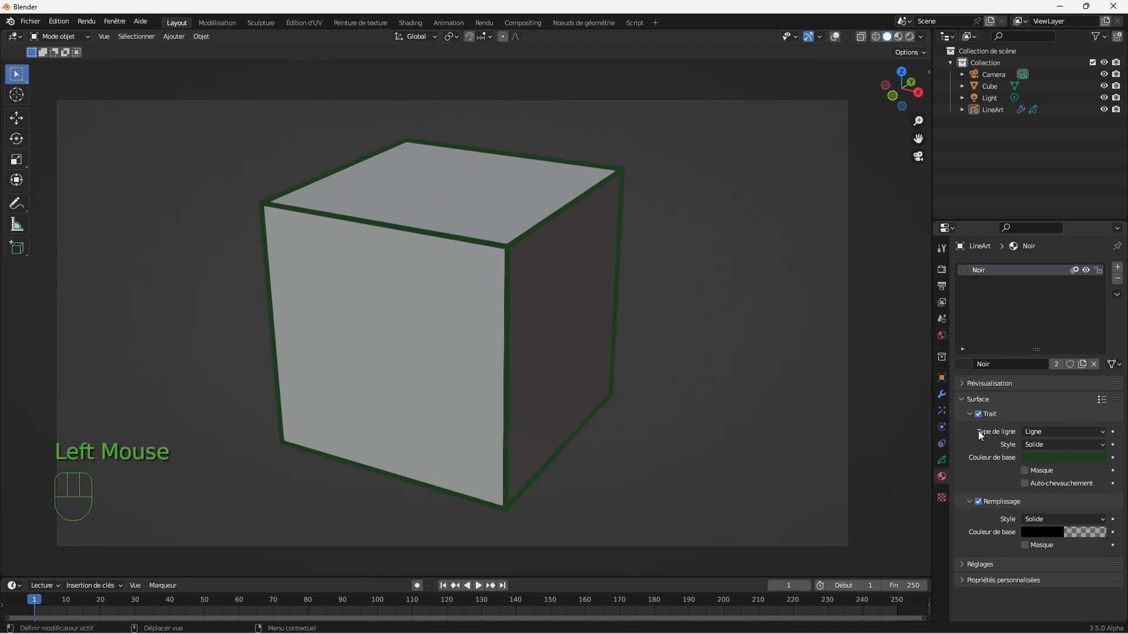
Try the Points and Carrés line types on the Noir material's stroke, and inspect the cube's corners up close
click(1052, 431)
click(1039, 458)
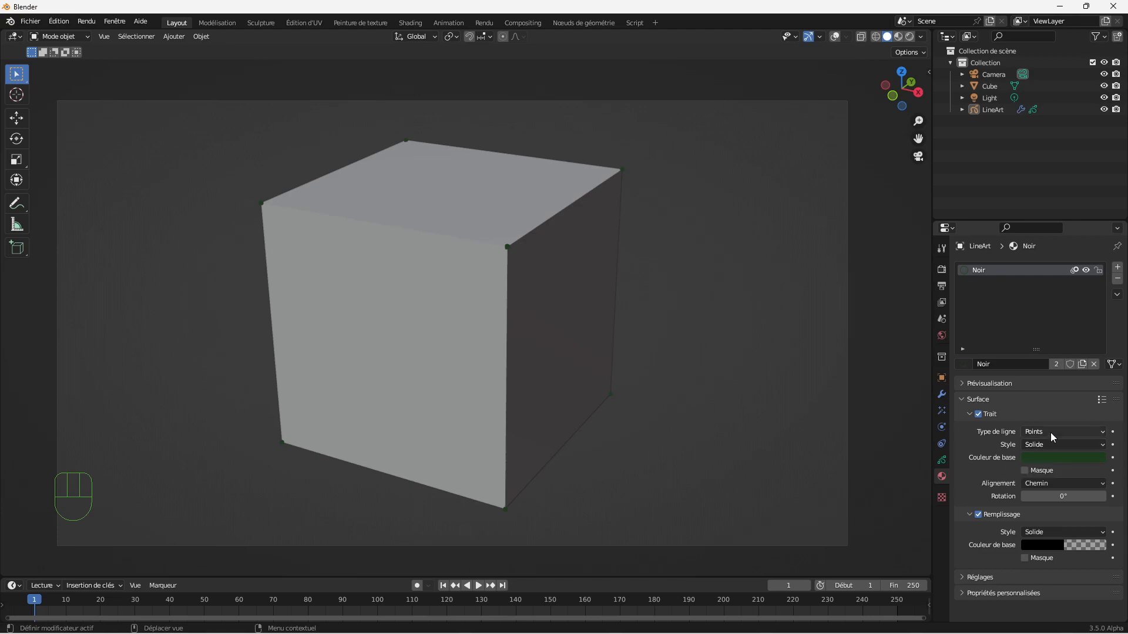
click(1051, 432)
click(1041, 471)
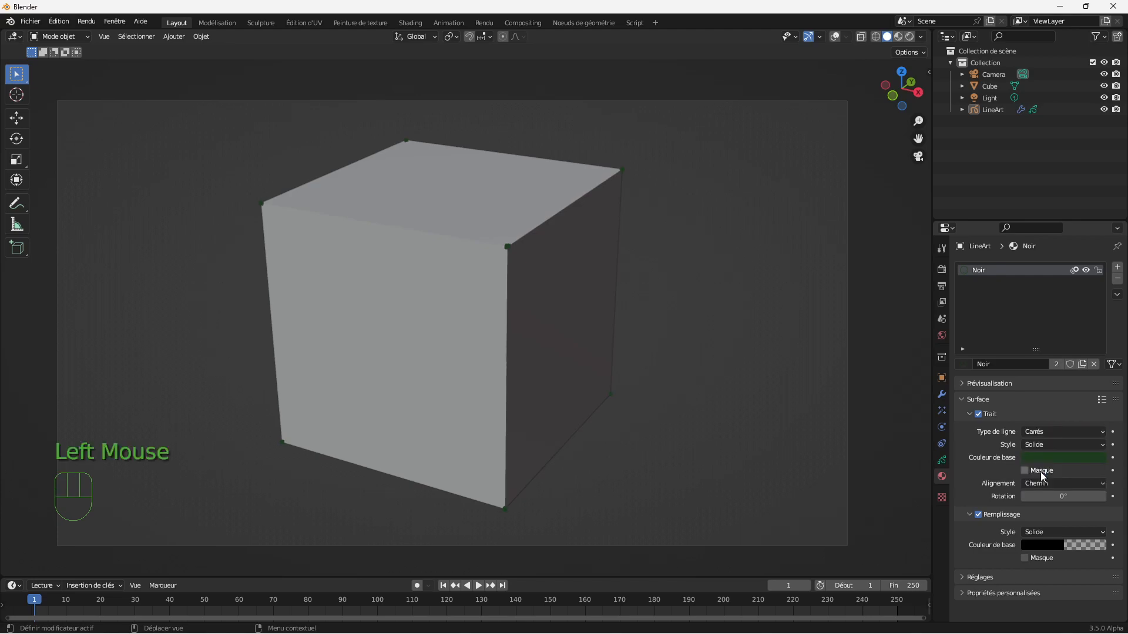
mouse_move(918, 120)
mouse_down()
mouse_move(919, 141)
mouse_move(920, 121)
mouse_up()
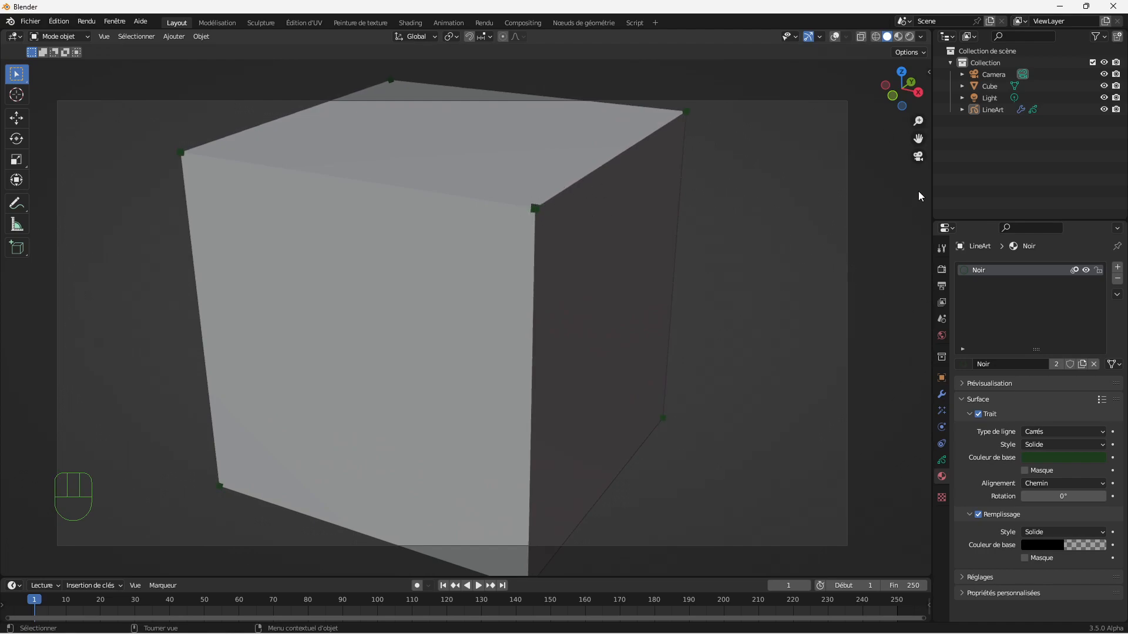
drag(920, 124, 920, 167)
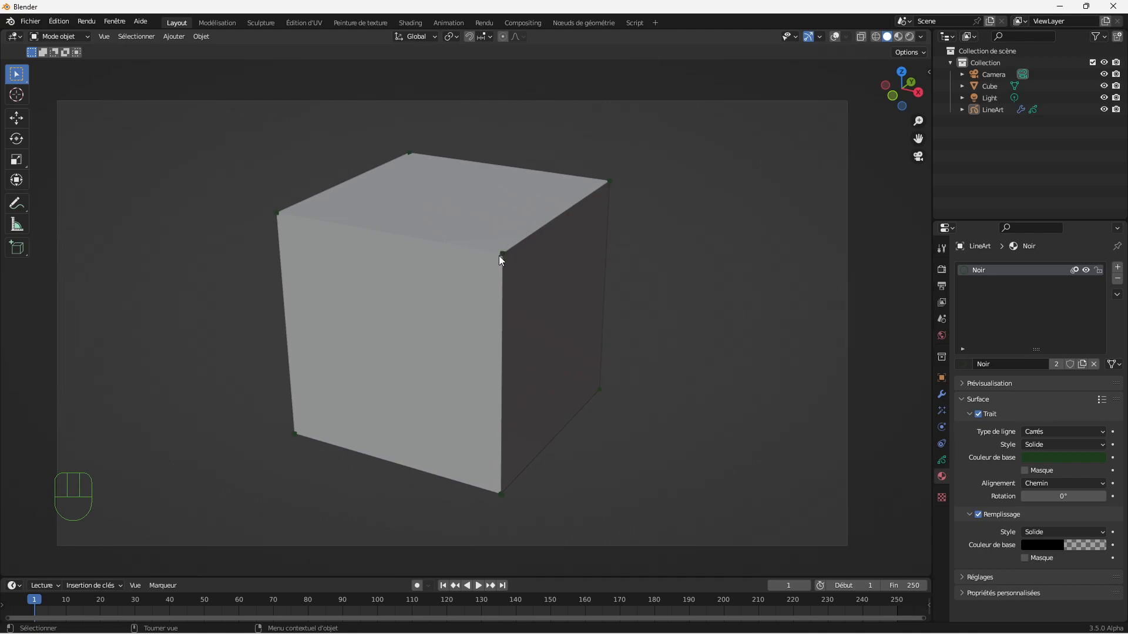
Set the Noir material's stroke line type back to Ligne and view the outlined cube from a different angle and distance
click(1055, 433)
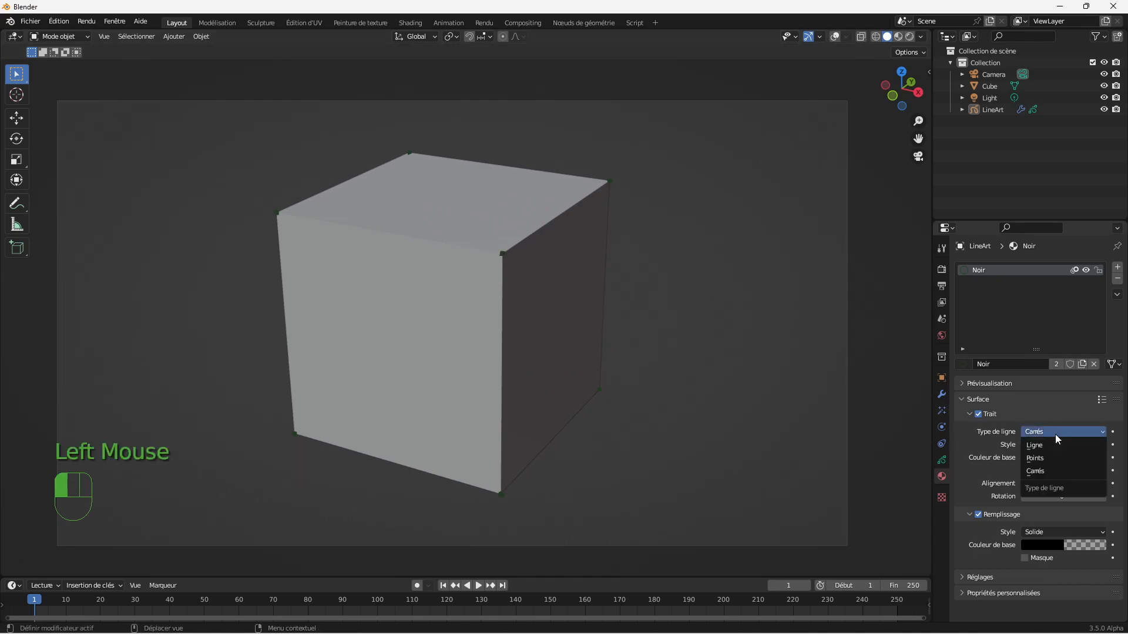
click(1055, 433)
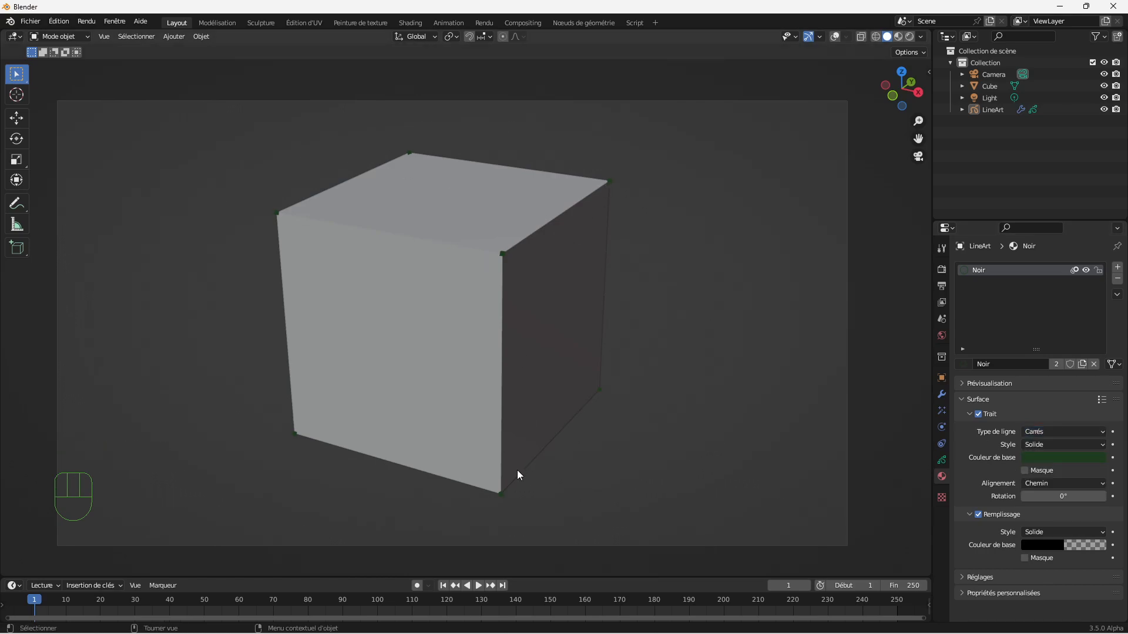
click(1056, 431)
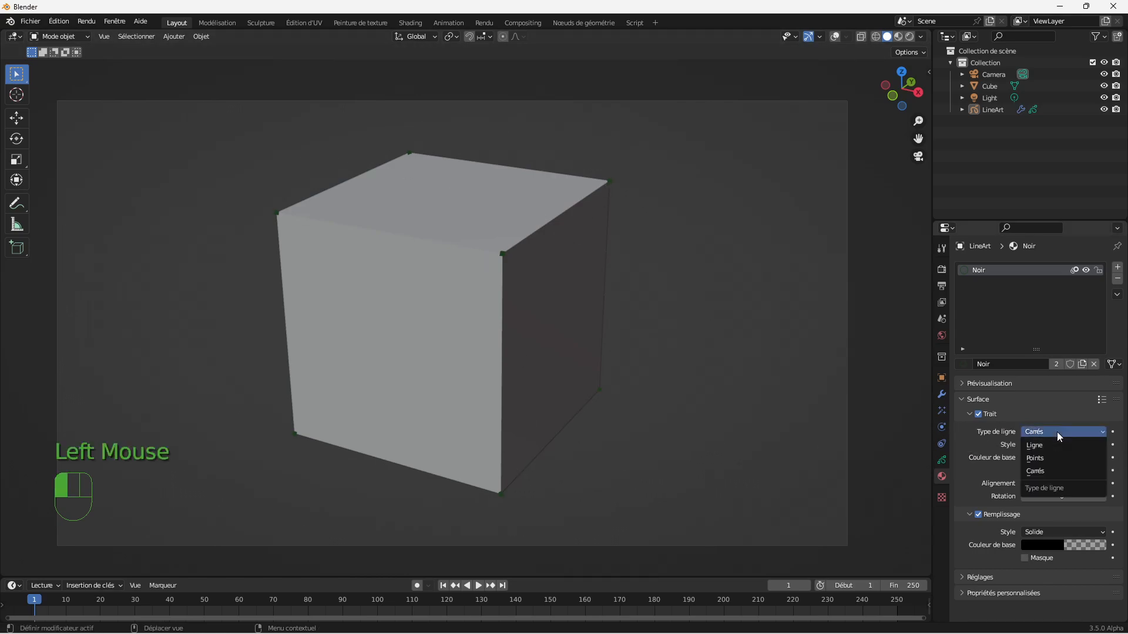
click(1044, 445)
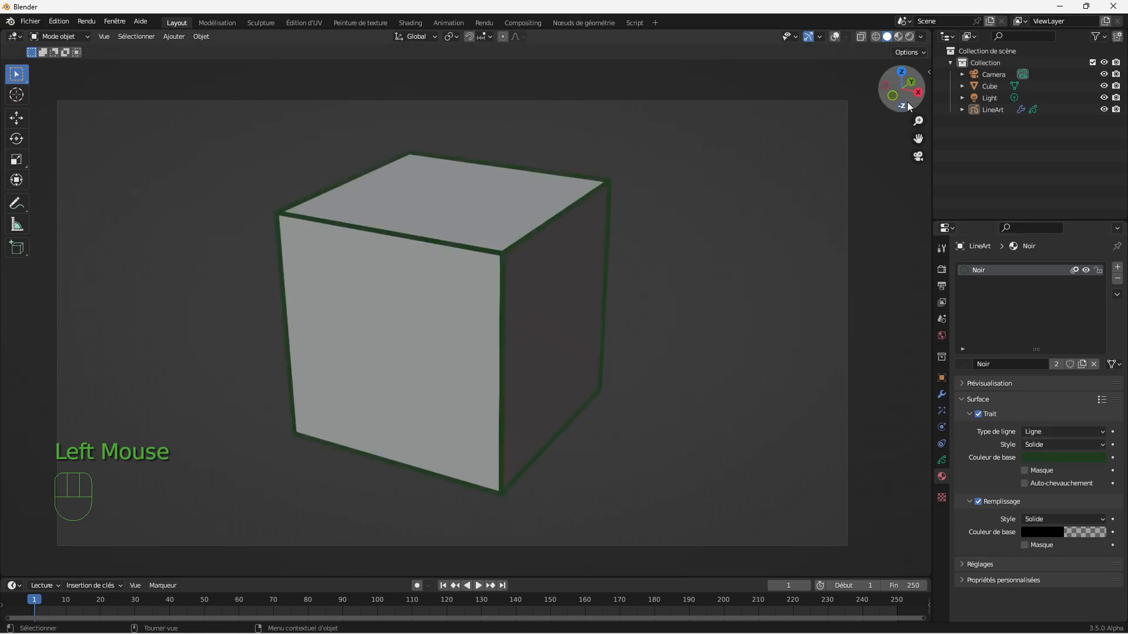
mouse_move(913, 104)
mouse_down()
mouse_move(896, 69)
mouse_move(925, 104)
mouse_up()
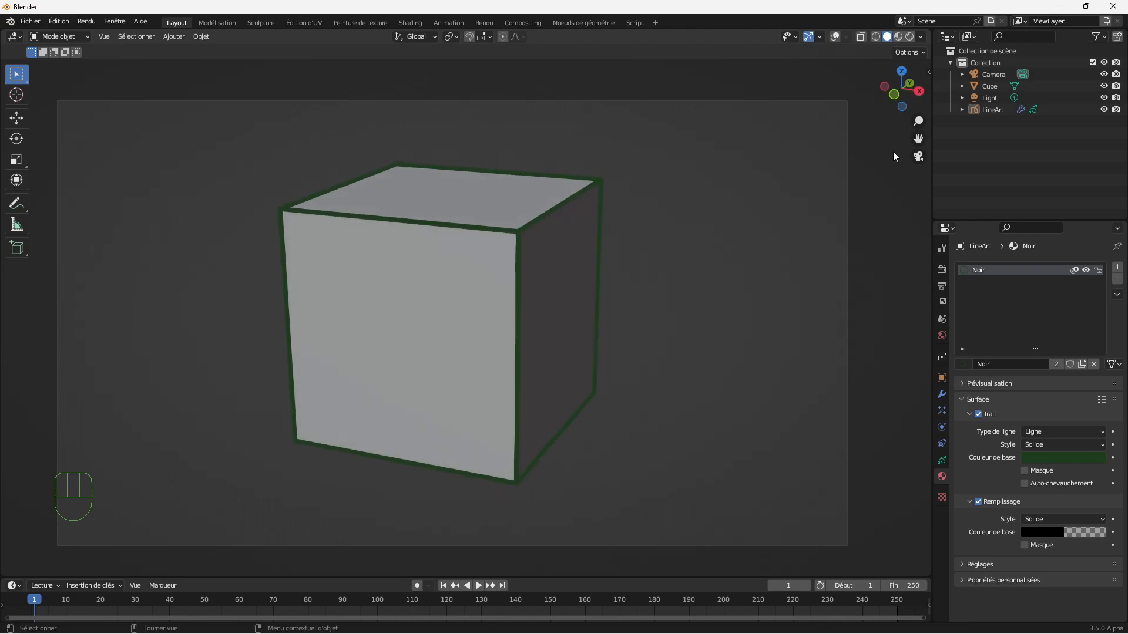
drag(918, 121, 918, 145)
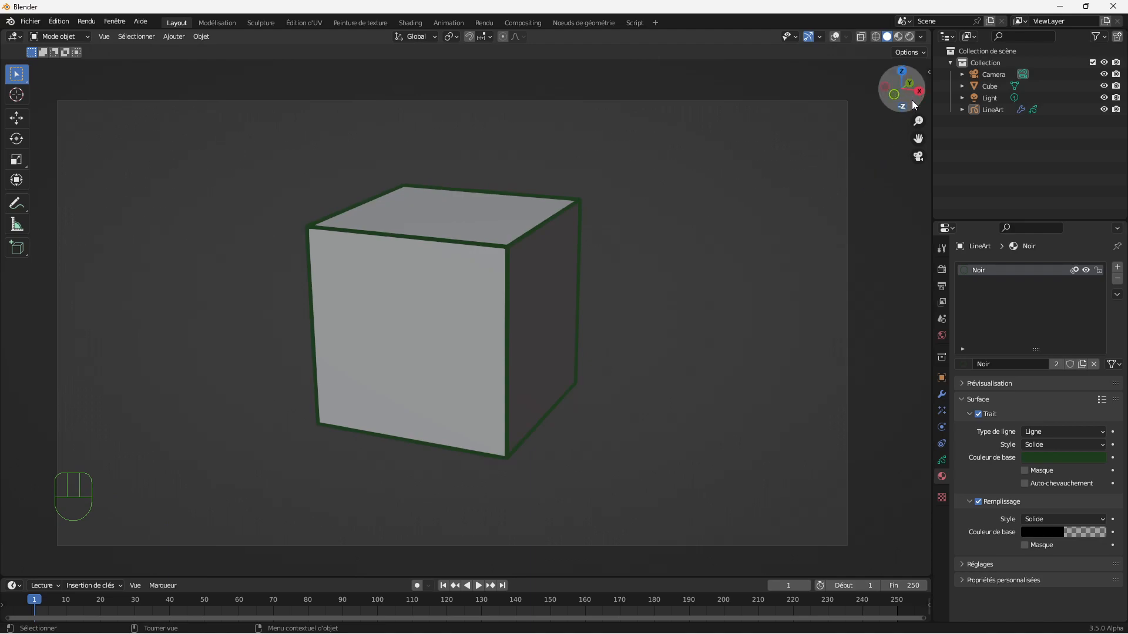
drag(911, 100, 888, 132)
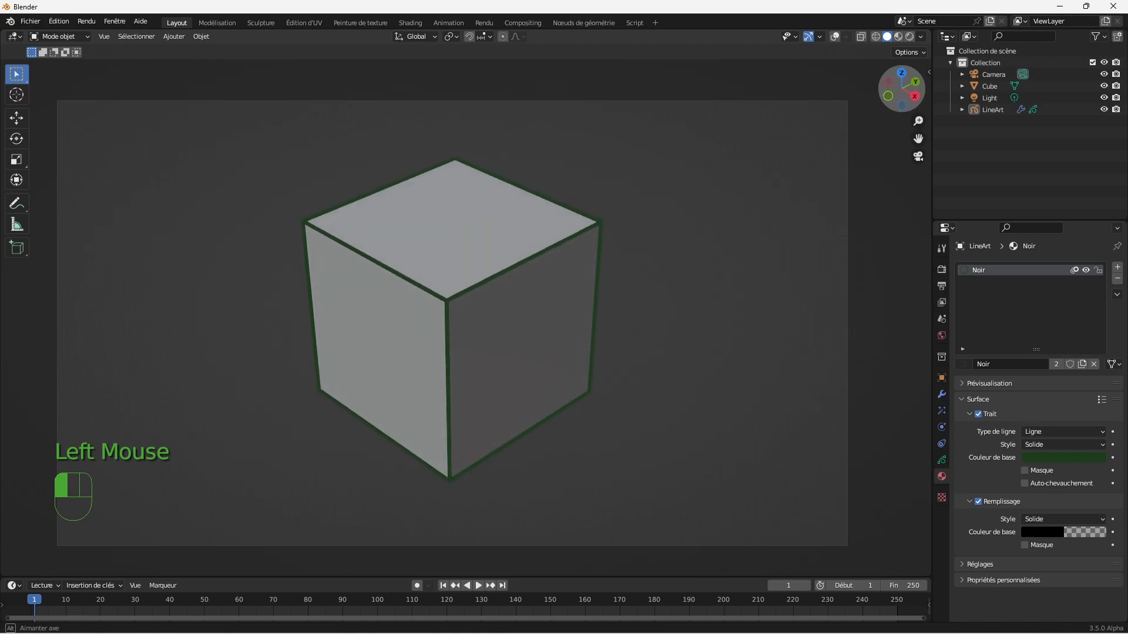